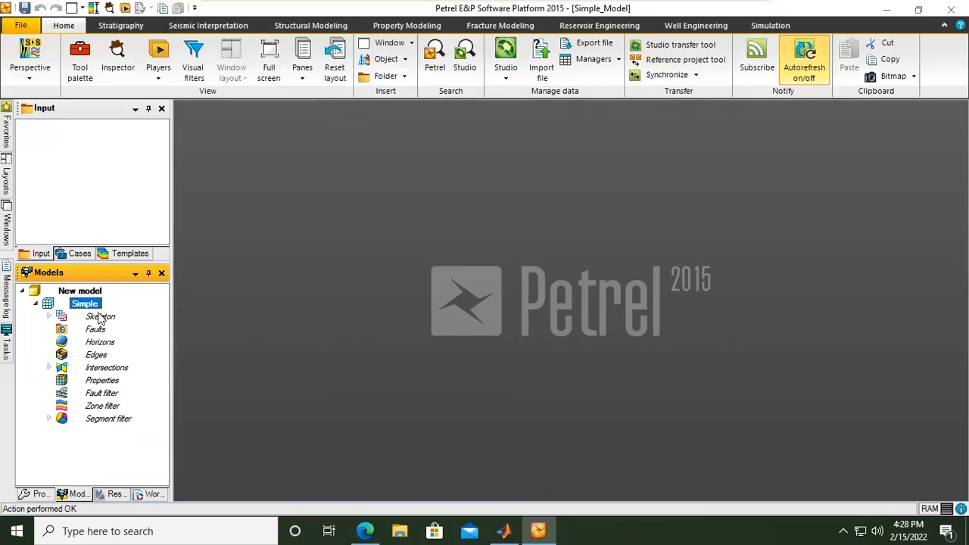
# Open a new 3D window and continue without a coordinate reference system, leaving the project spatially unaware.
pyautogui.moveTo(171, 211); pyautogui.dragTo(157, 199)
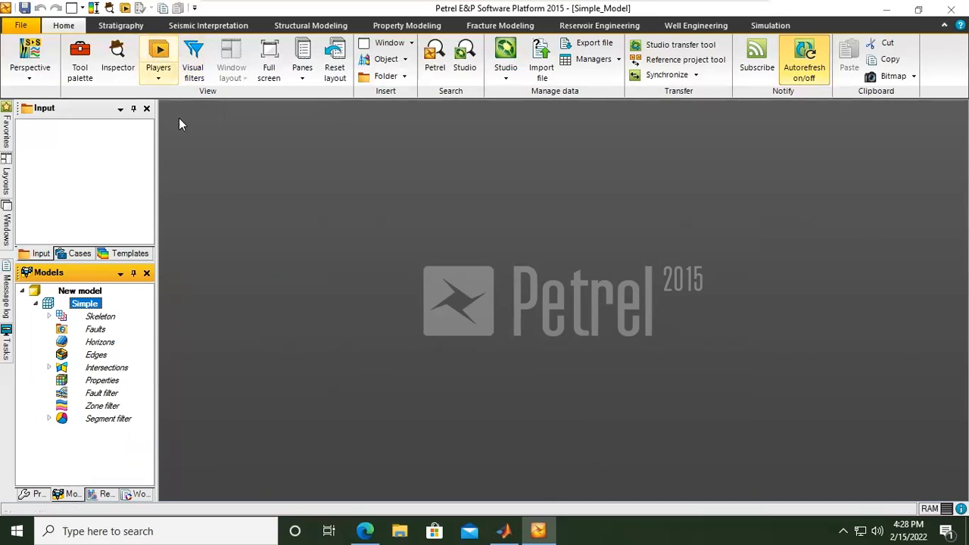
pyautogui.click(400, 46)
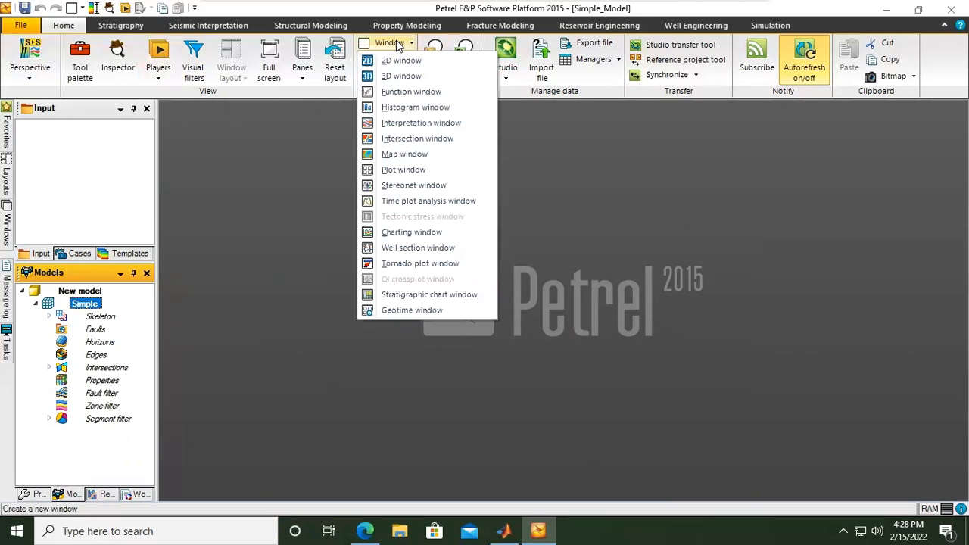
pyautogui.click(405, 77)
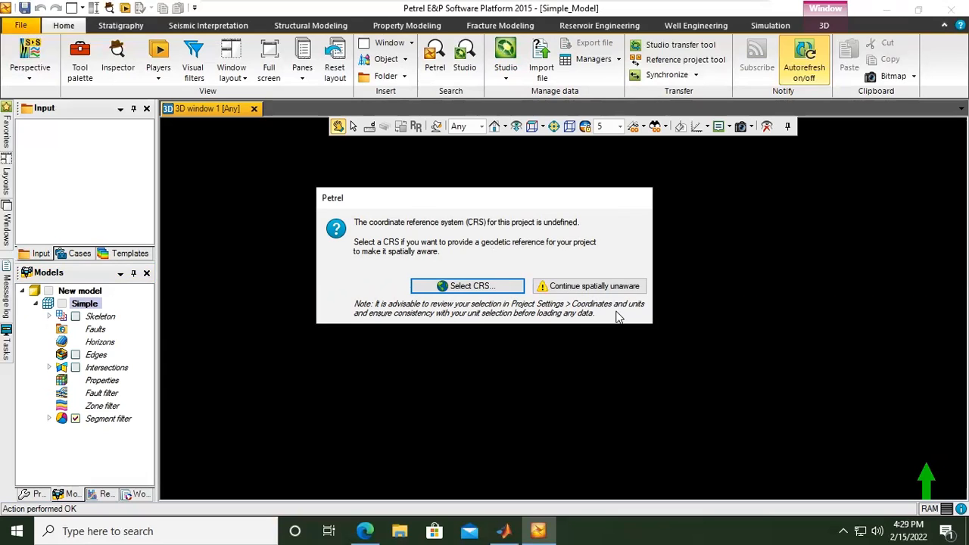
pyautogui.click(580, 287)
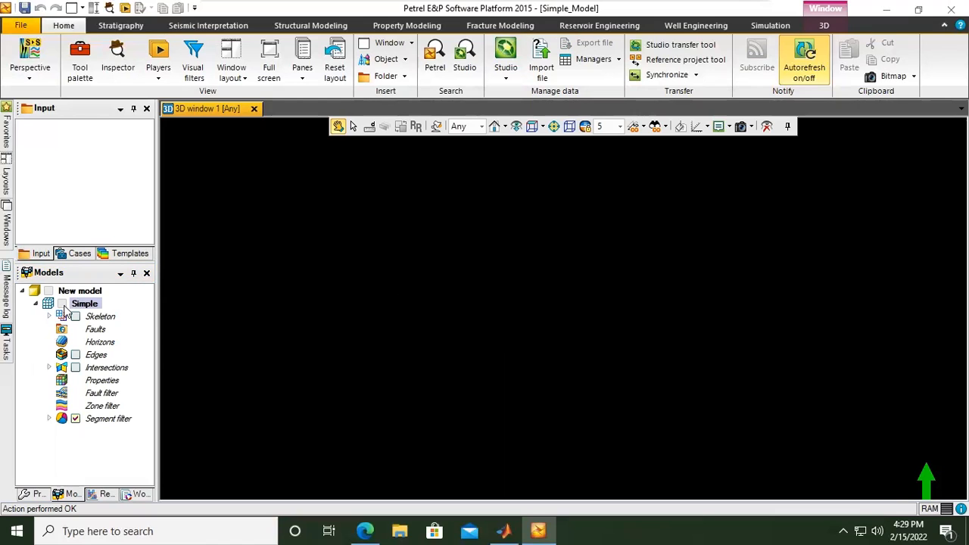
# Display the Top, Mid and Base skeleton grids of the Simple model in the 3D window.
pyautogui.click(49, 317)
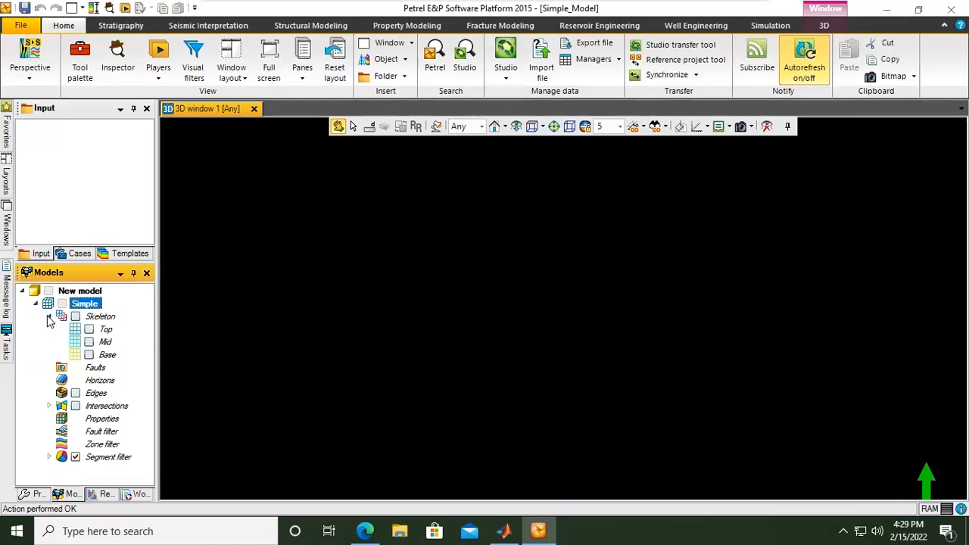
pyautogui.click(88, 330)
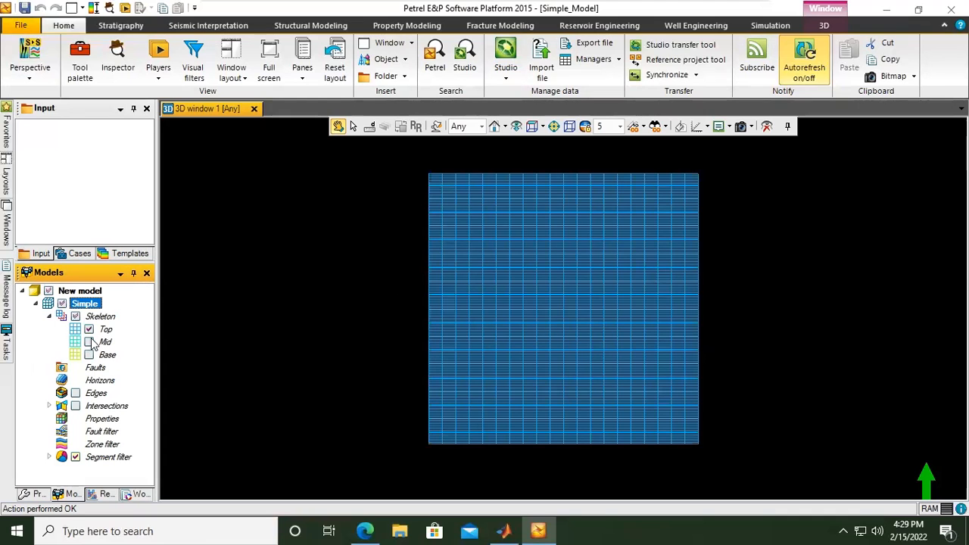
pyautogui.click(89, 342)
pyautogui.click(89, 355)
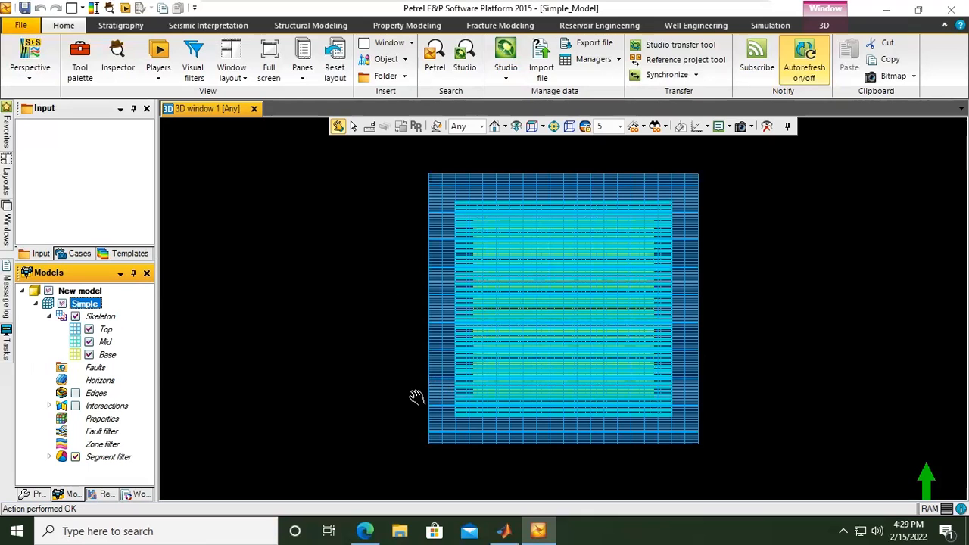
# Examine the vertical arrangement of the Top, Mid and Base skeleton grids from several angles, with all of them in view.
pyautogui.moveTo(537, 372)
pyautogui.mouseDown()
pyautogui.moveTo(569, 219)
pyautogui.moveTo(528, 186)
pyautogui.moveTo(548, 210)
pyautogui.moveTo(520, 195)
pyautogui.mouseUp()
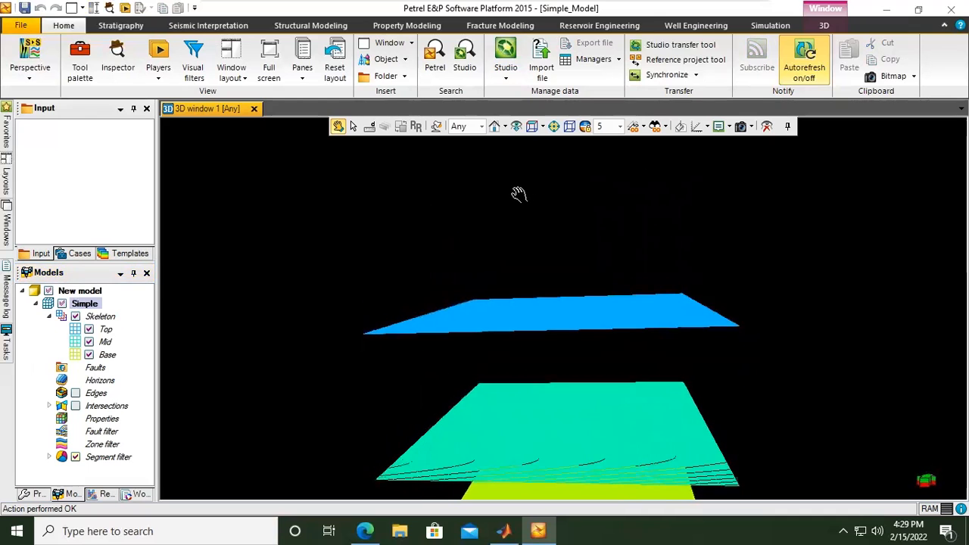
pyautogui.rightClick(585, 356)
pyautogui.moveTo(581, 316); pyautogui.dragTo(594, 306)
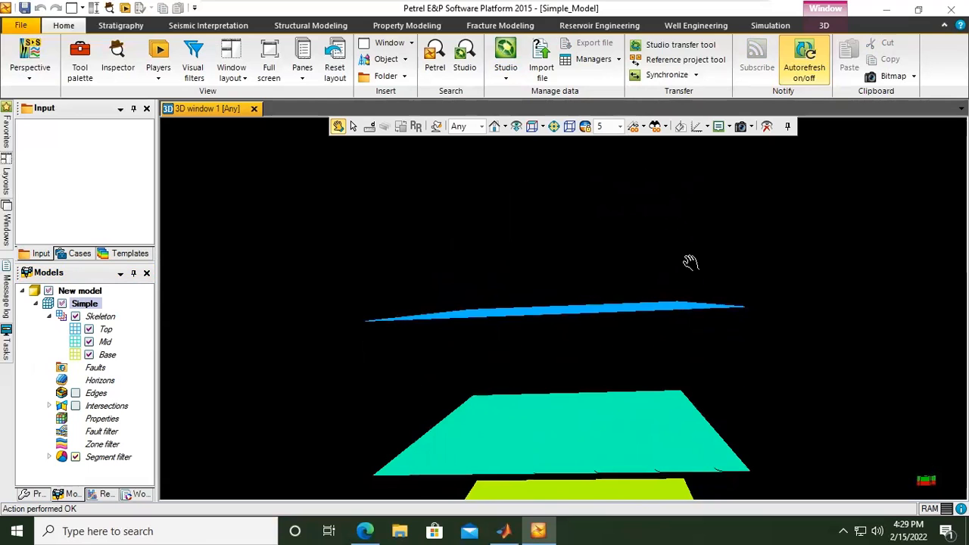
pyautogui.moveTo(642, 271); pyautogui.dragTo(661, 277)
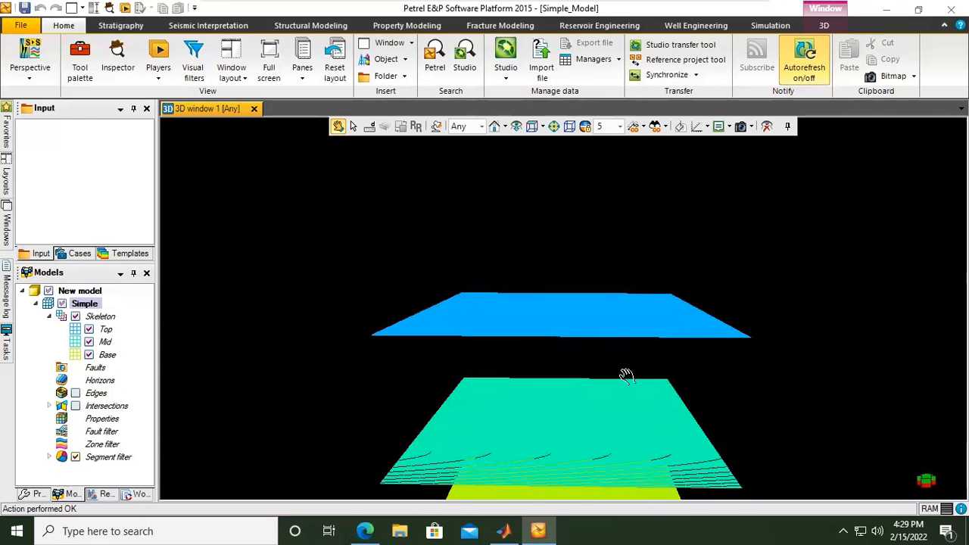
pyautogui.moveTo(614, 348); pyautogui.dragTo(609, 262)
pyautogui.scroll(1, 609, 262)
pyautogui.scroll(-3, 610, 262)
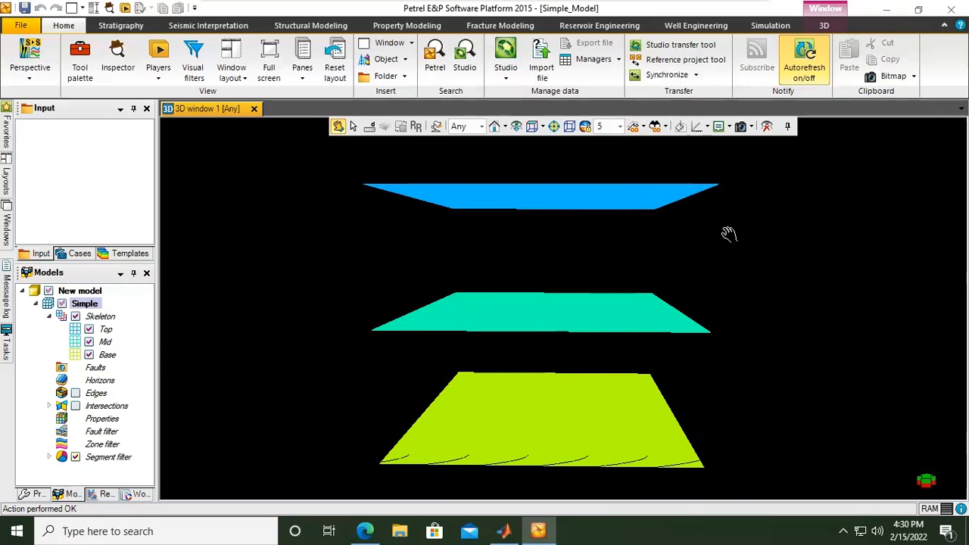
pyautogui.moveTo(593, 208)
pyautogui.mouseDown()
pyautogui.moveTo(590, 217)
pyautogui.moveTo(595, 208)
pyautogui.mouseUp()
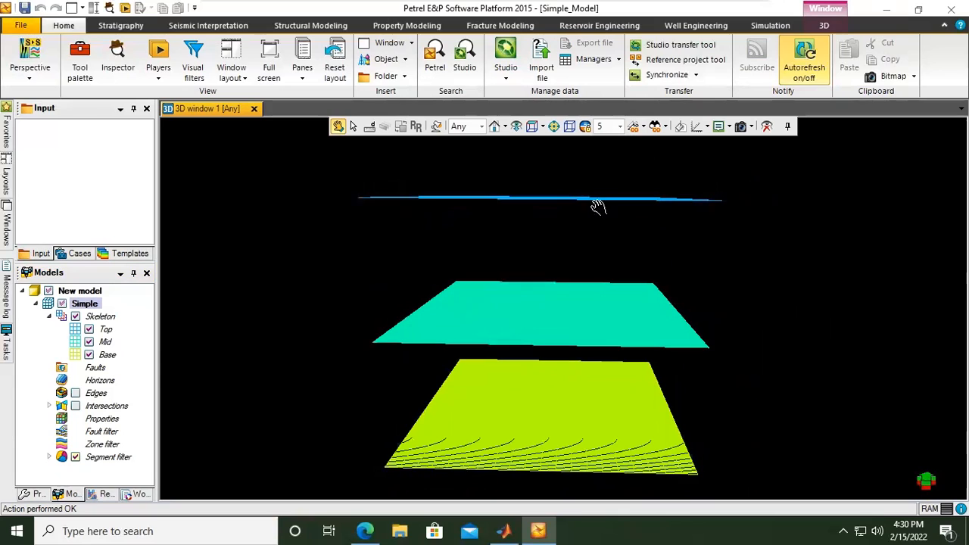
pyautogui.click(634, 127)
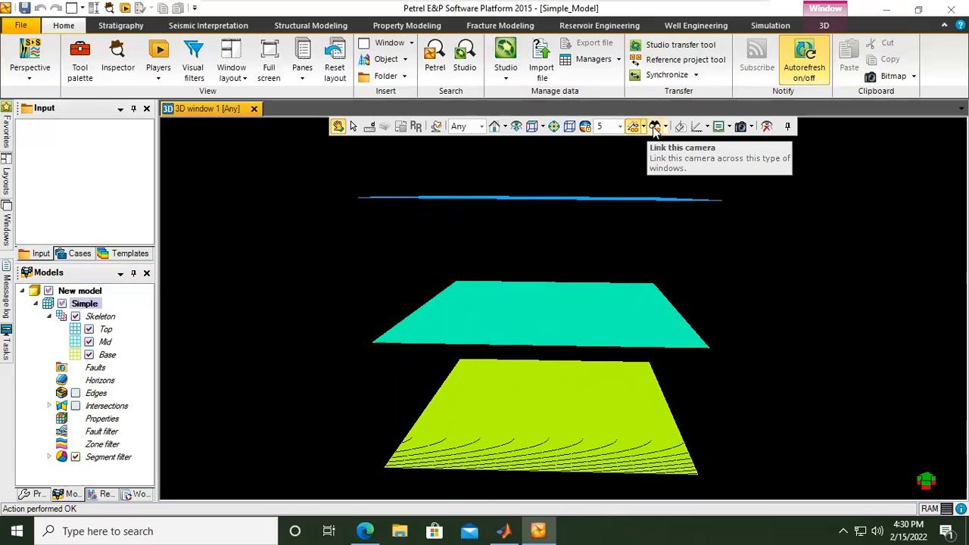
pyautogui.click(638, 132)
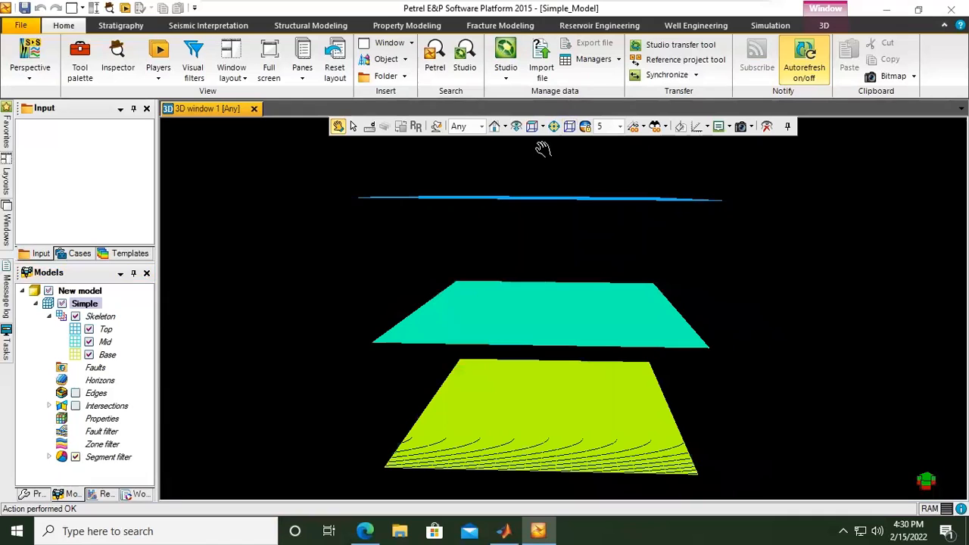
pyautogui.moveTo(583, 192); pyautogui.dragTo(727, 235)
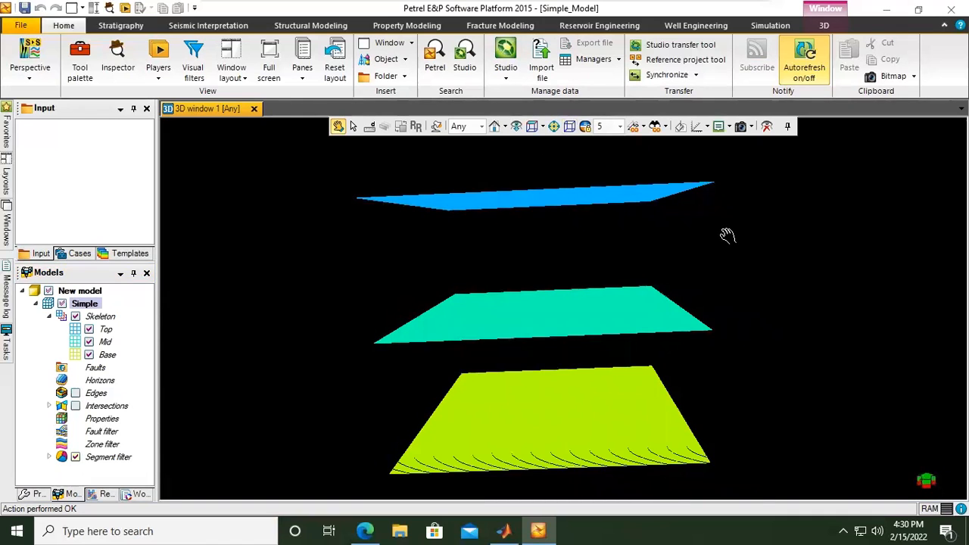
pyautogui.click(517, 127)
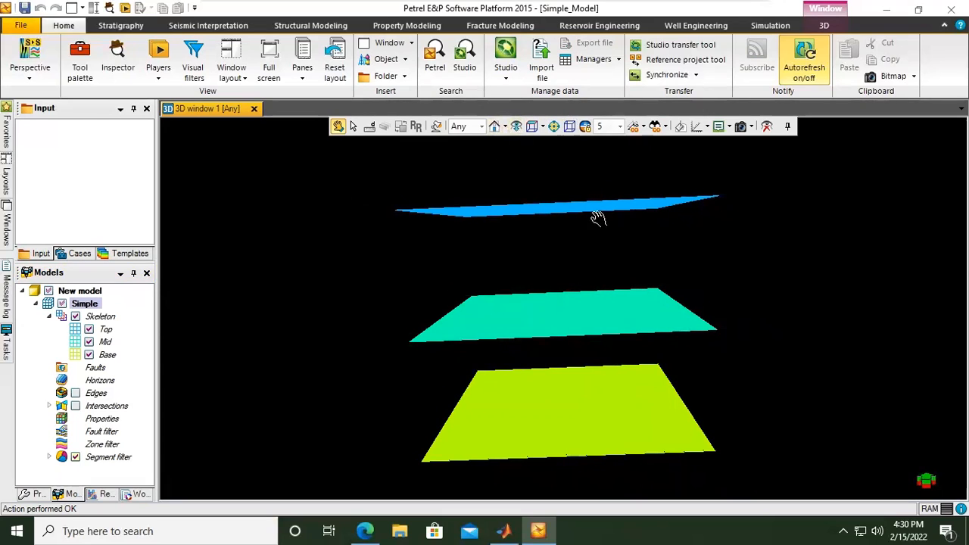
pyautogui.moveTo(614, 232); pyautogui.dragTo(847, 292)
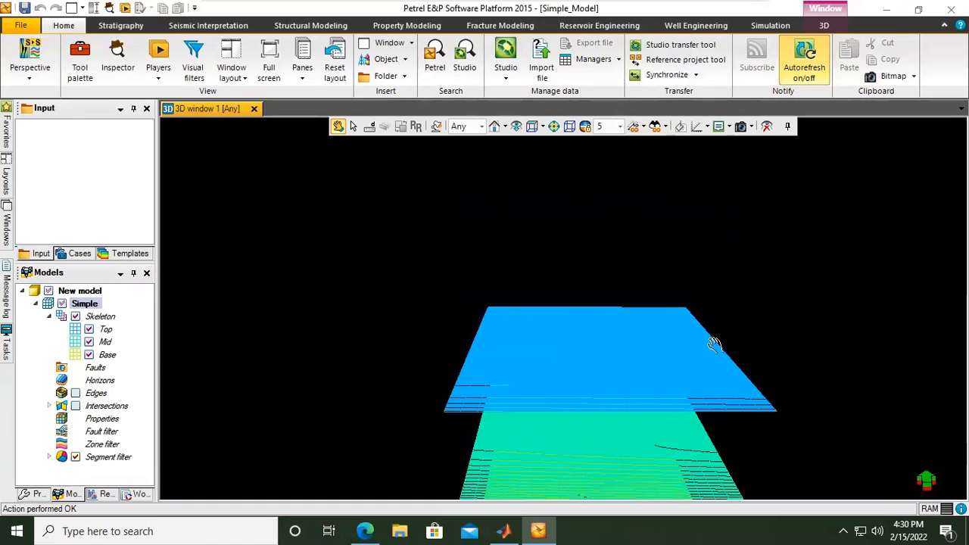
pyautogui.moveTo(655, 378)
pyautogui.mouseDown()
pyautogui.moveTo(655, 401)
pyautogui.moveTo(669, 385)
pyautogui.mouseUp()
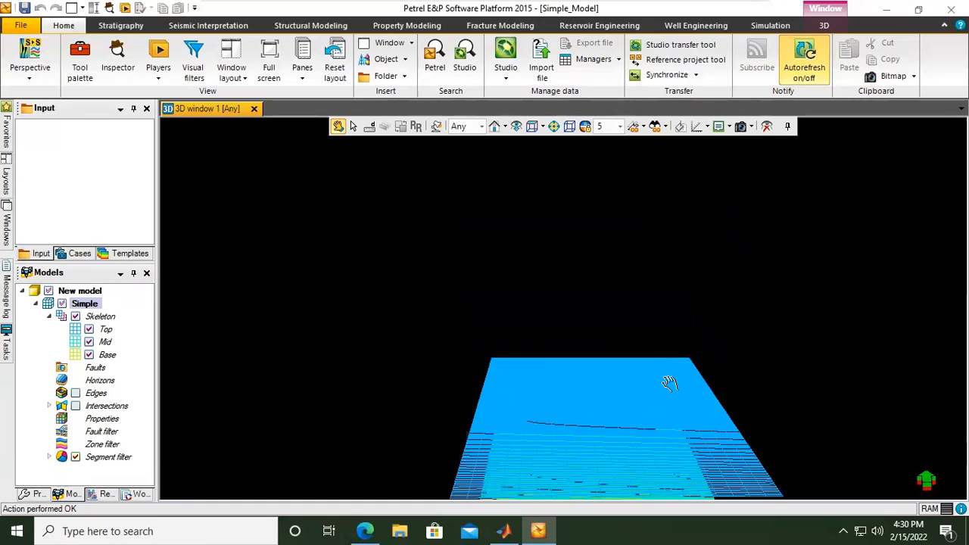
pyautogui.click(515, 127)
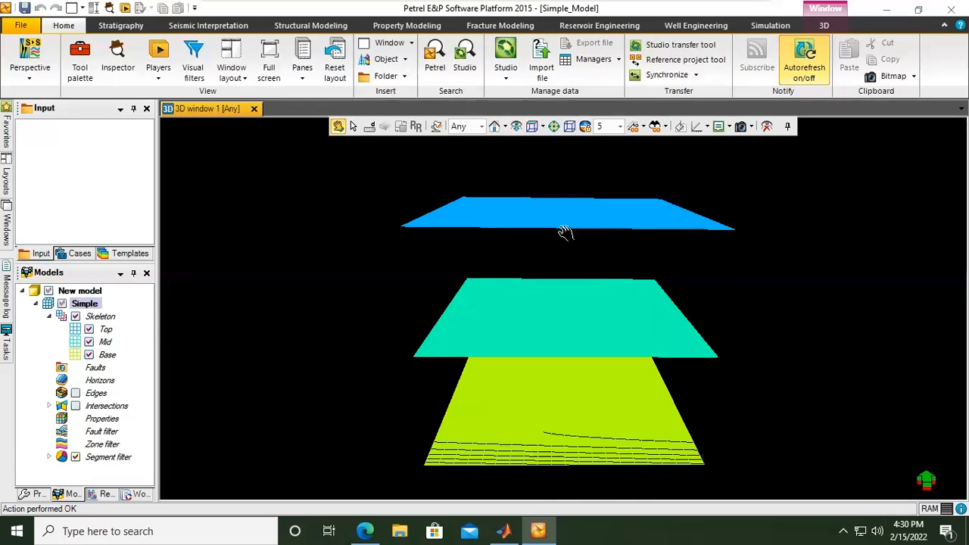
# View the skeleton grids from directly above and turn on the coordinate axes in the 3D window.
pyautogui.click(531, 127)
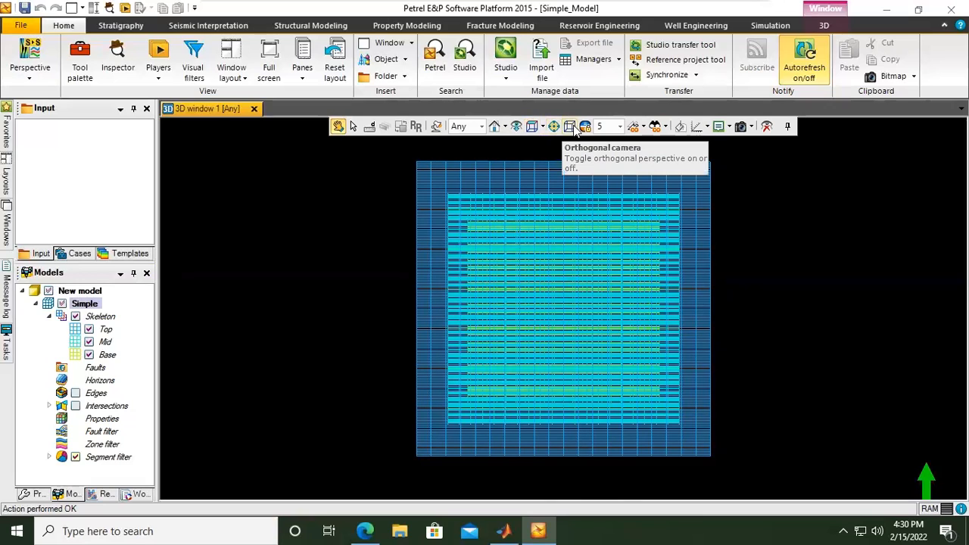
pyautogui.click(700, 128)
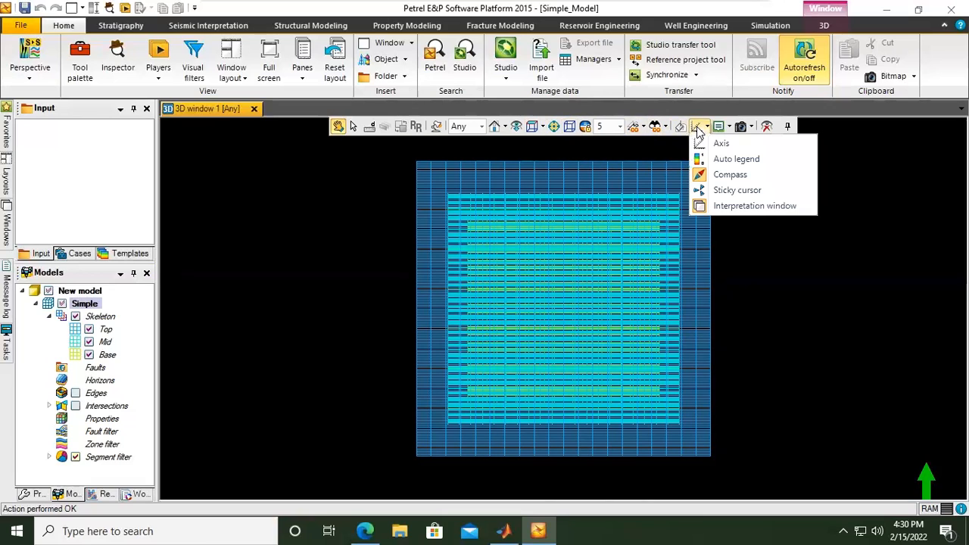
pyautogui.click(717, 144)
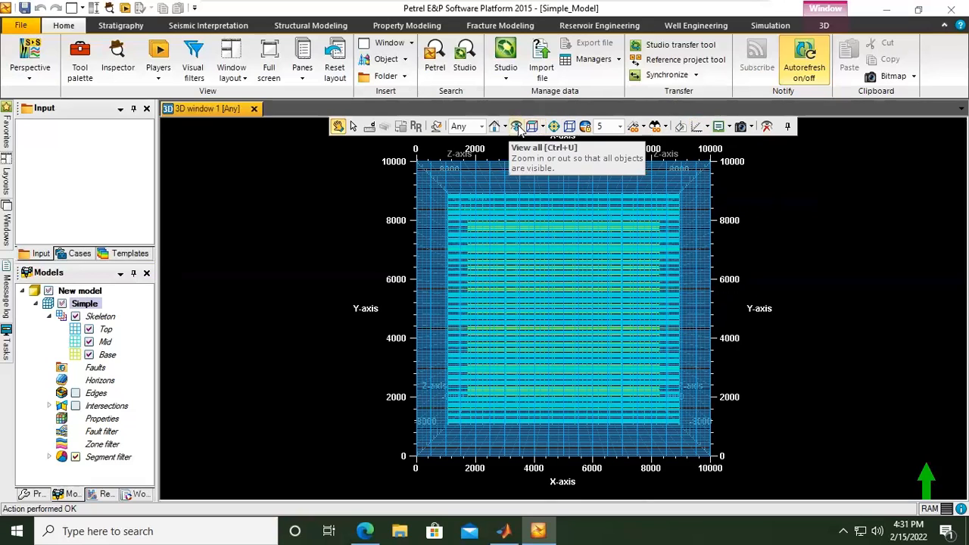
# Examine the X, Y and Z extents of the three skeleton grids against the axes from oblique angles.
pyautogui.moveTo(612, 335); pyautogui.dragTo(634, 303)
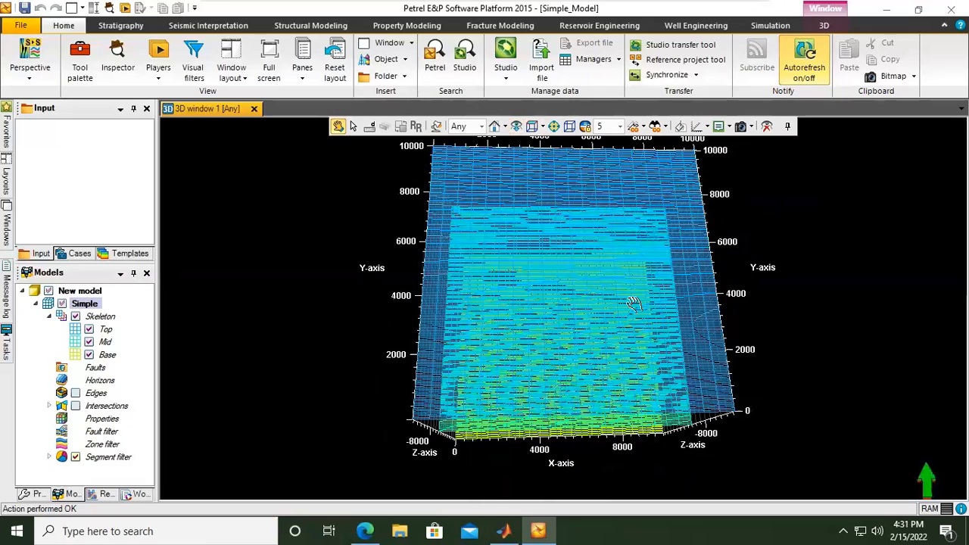
pyautogui.moveTo(651, 252); pyautogui.dragTo(659, 277)
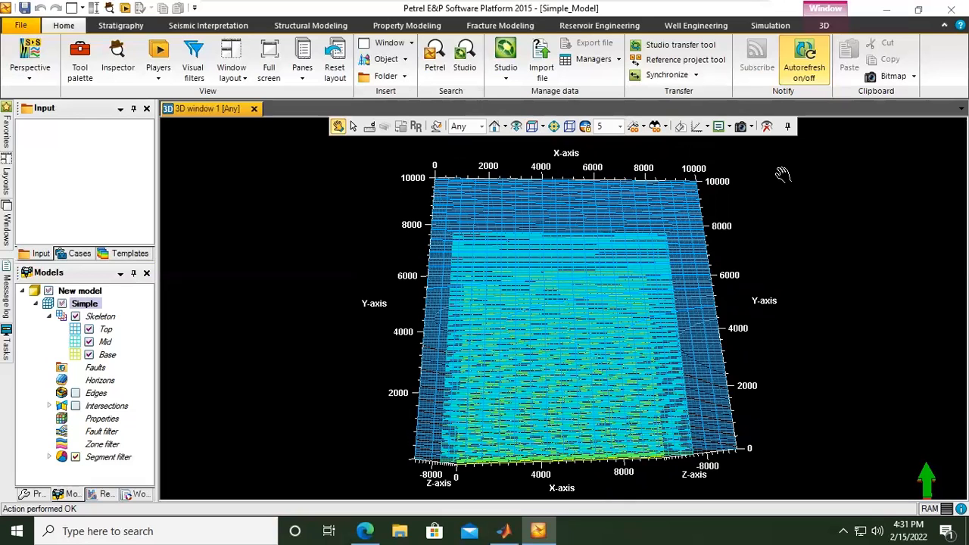
pyautogui.moveTo(651, 371); pyautogui.dragTo(648, 303)
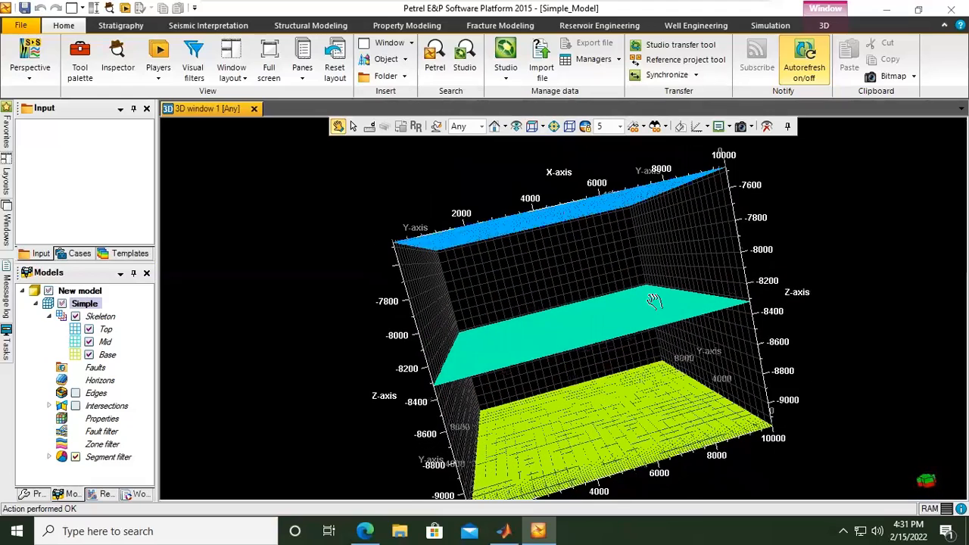
pyautogui.moveTo(700, 247); pyautogui.dragTo(538, 211)
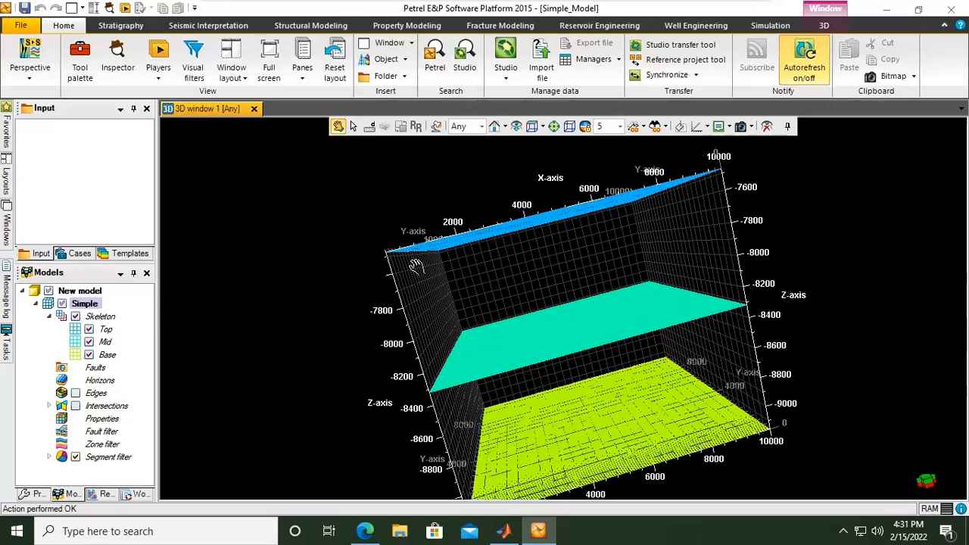
pyautogui.moveTo(493, 248); pyautogui.dragTo(757, 323)
pyautogui.moveTo(774, 414); pyautogui.dragTo(840, 436)
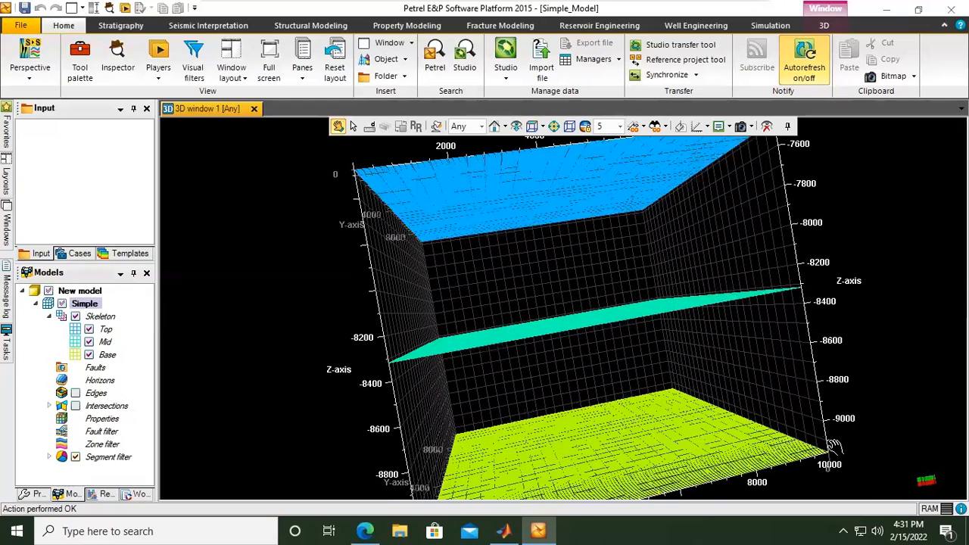
pyautogui.moveTo(780, 190); pyautogui.dragTo(787, 203)
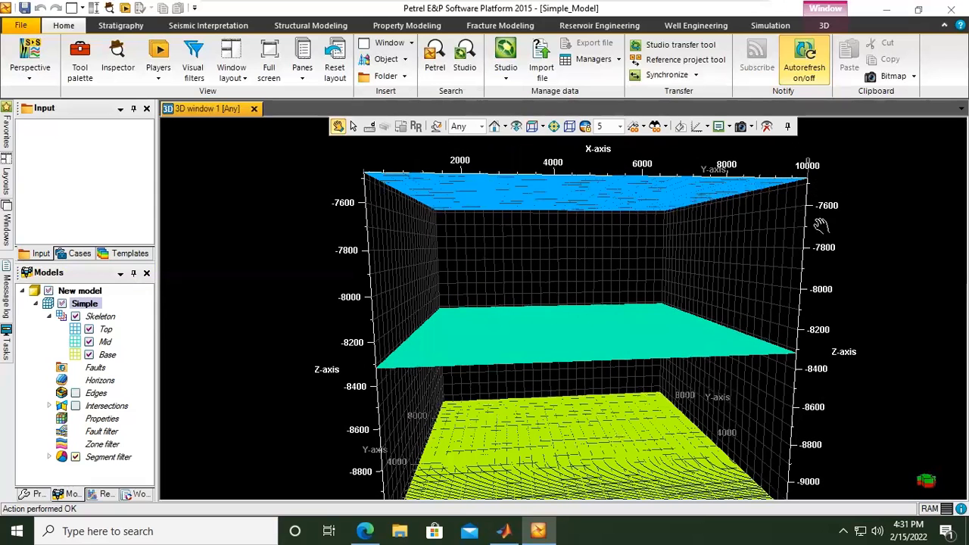
pyautogui.click(517, 127)
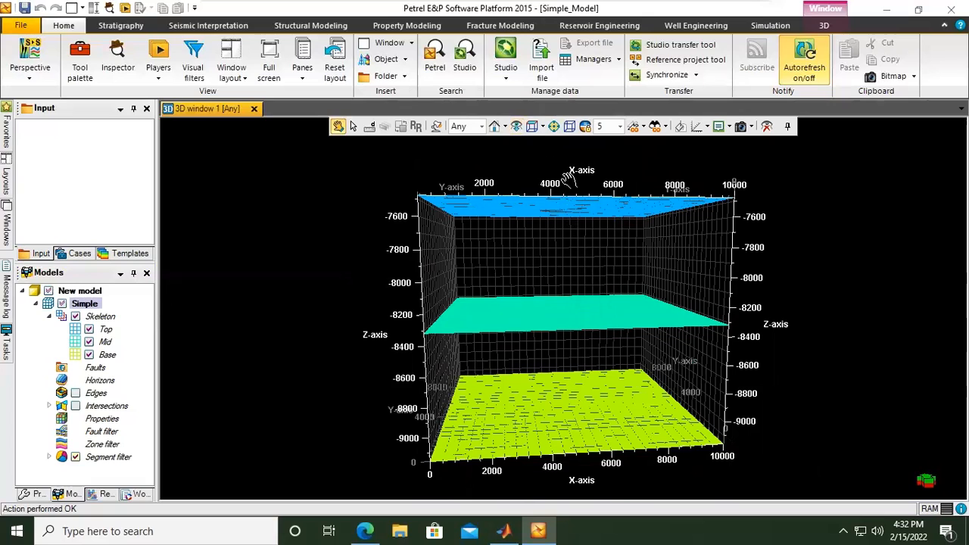
# Convert the Simple model's skeleton grids to surfaces.
pyautogui.click(353, 126)
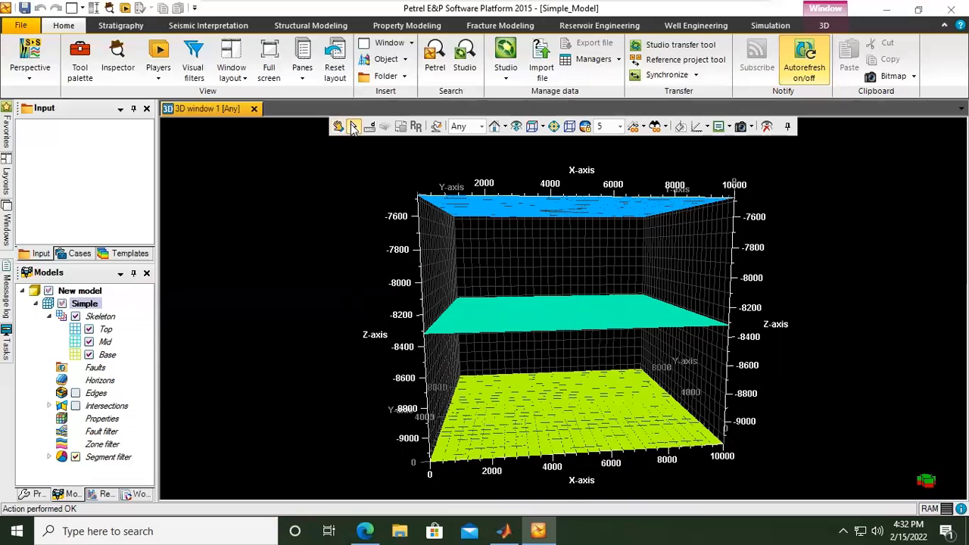
pyautogui.click(84, 303)
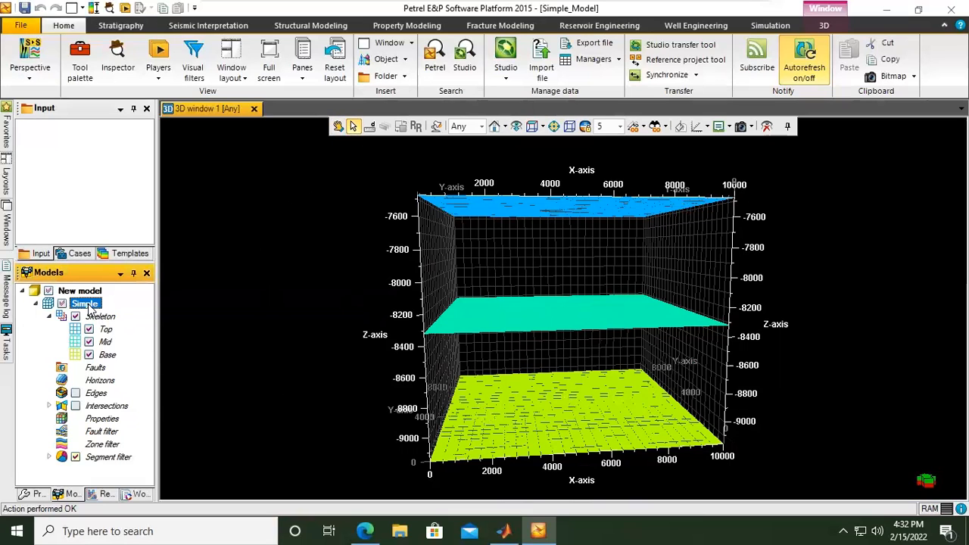
pyautogui.click(101, 317)
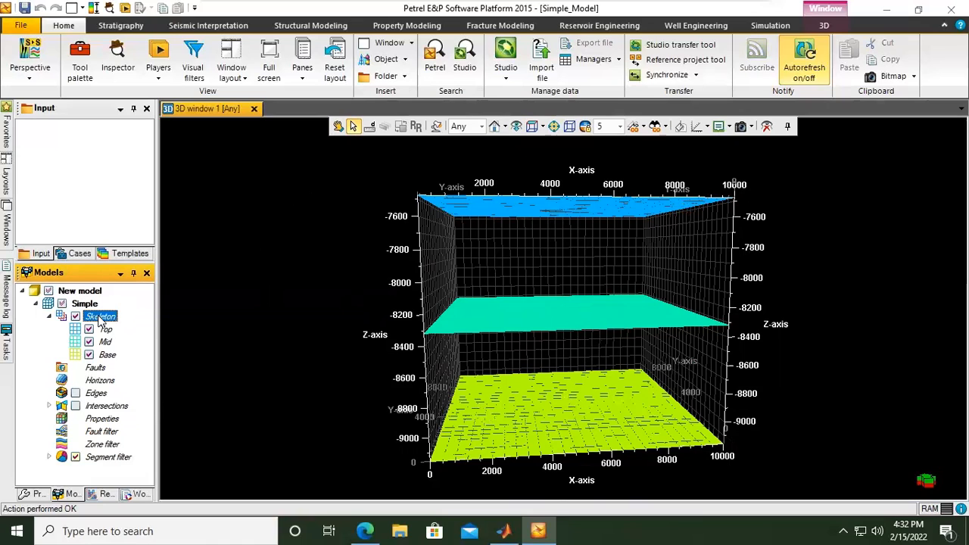
pyautogui.rightClick(101, 318)
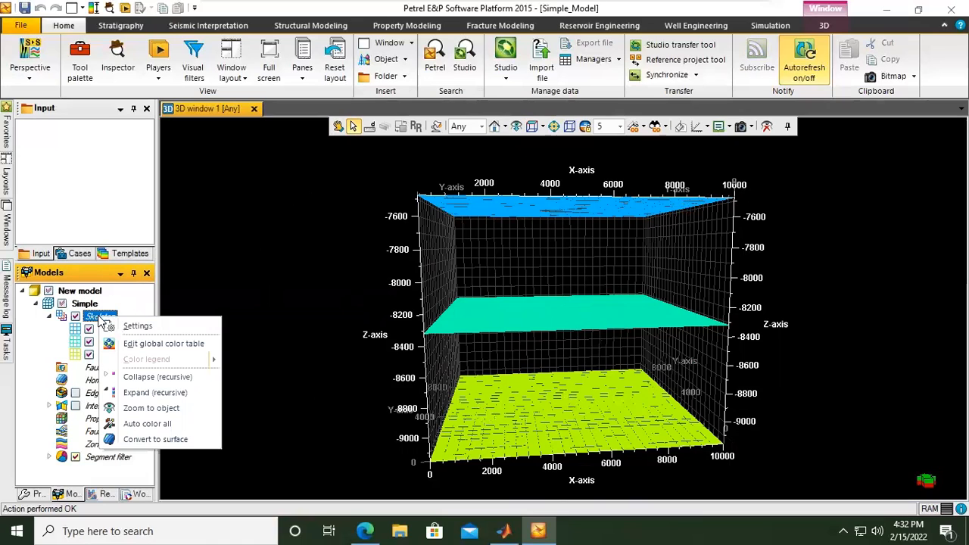
pyautogui.click(175, 440)
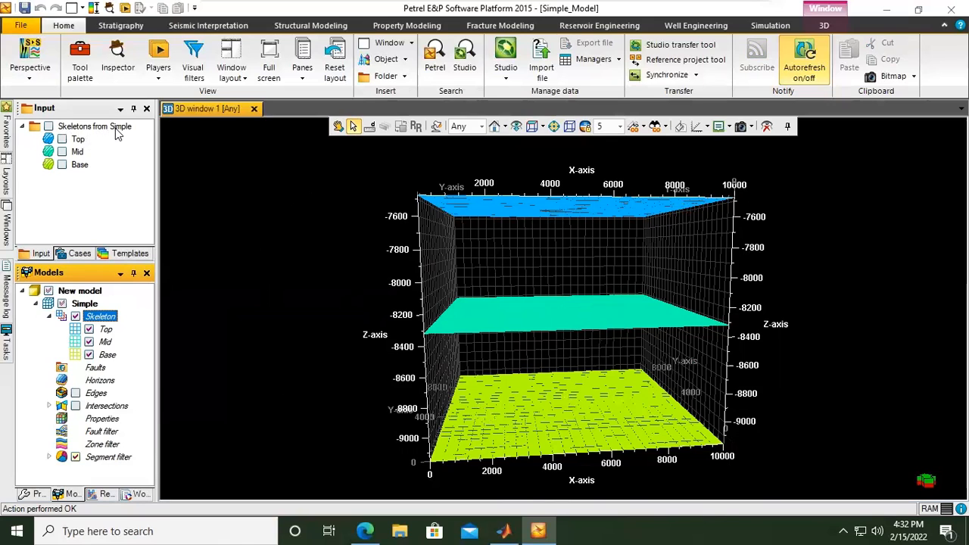
# Widen the project data panes and show the project's cases.
pyautogui.moveTo(155, 190); pyautogui.dragTo(265, 189)
pyautogui.click(80, 255)
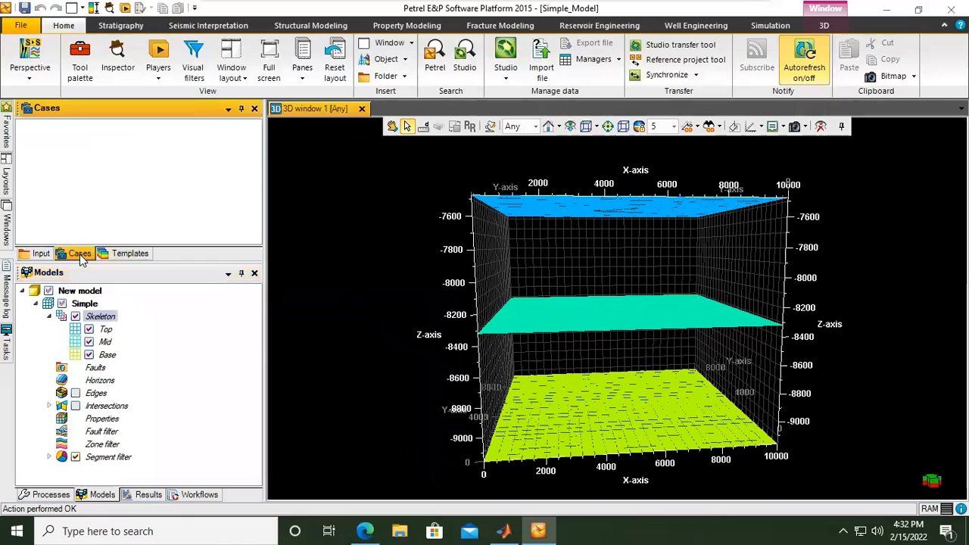
# Display the Top, Mid and Base surfaces from the input data in 3D and run the skeleton's surface conversion again.
pyautogui.click(42, 256)
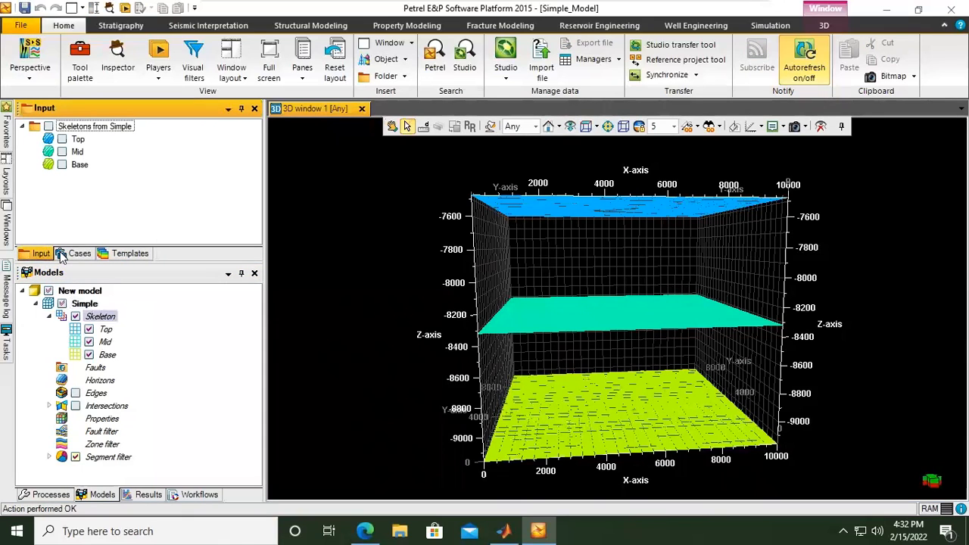
pyautogui.click(61, 141)
pyautogui.click(63, 152)
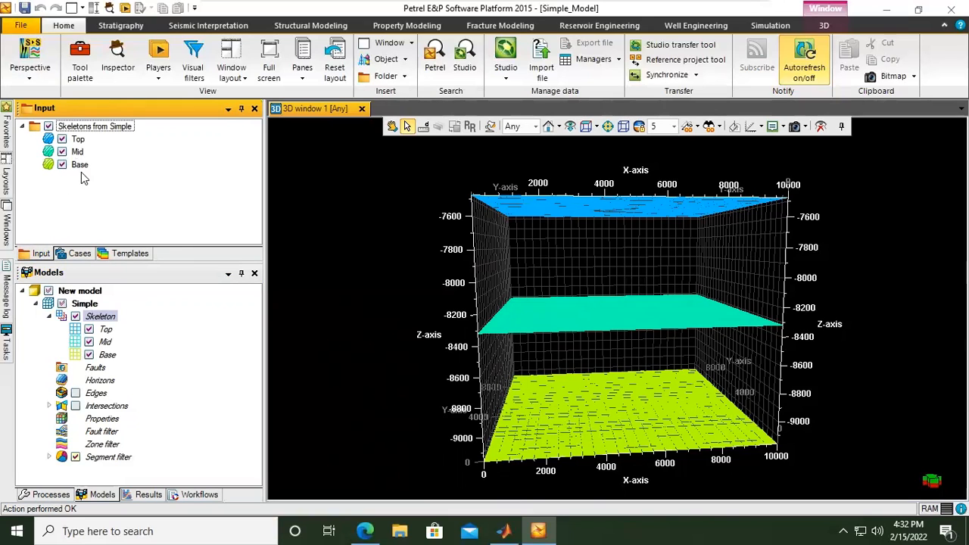
pyautogui.rightClick(104, 317)
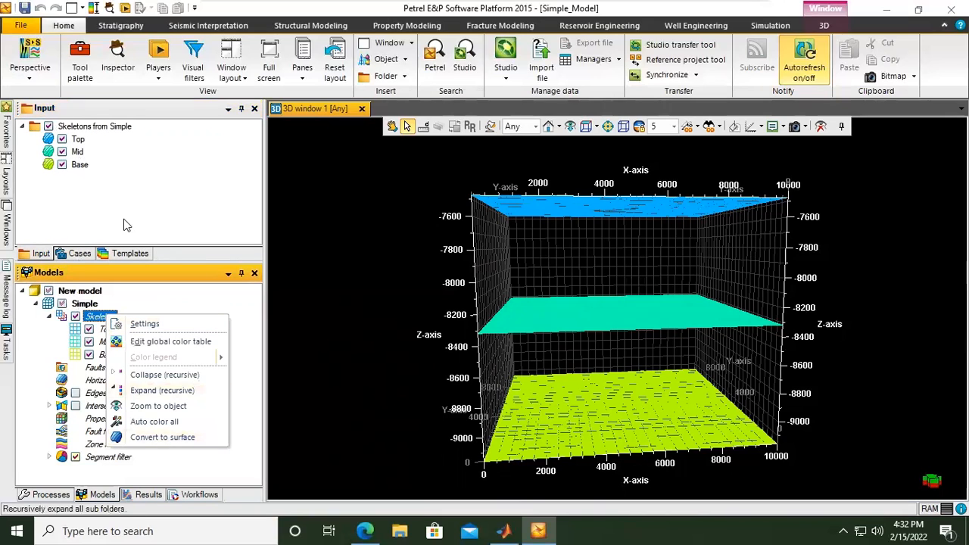
pyautogui.click(161, 441)
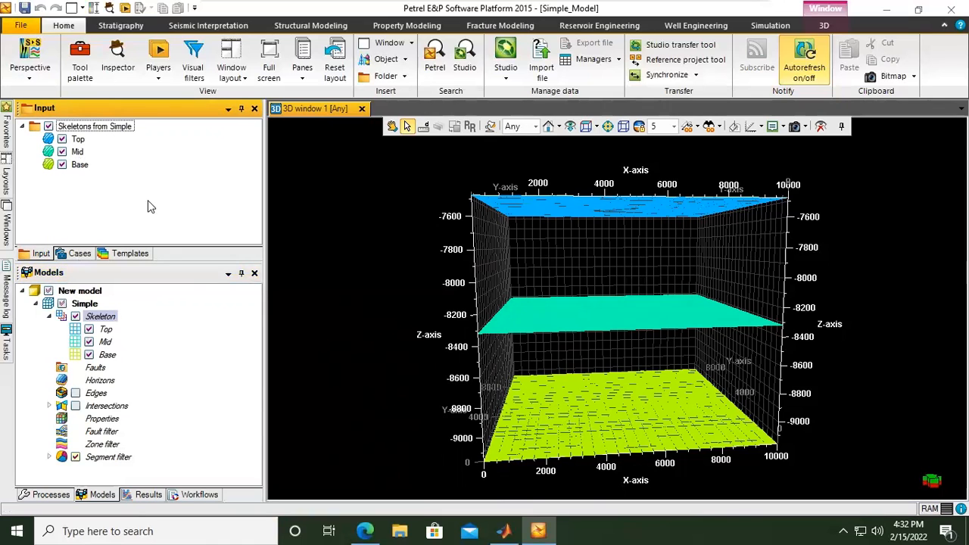
# Open the Make/edit polygons process from the Utilities processes.
pyautogui.click(50, 495)
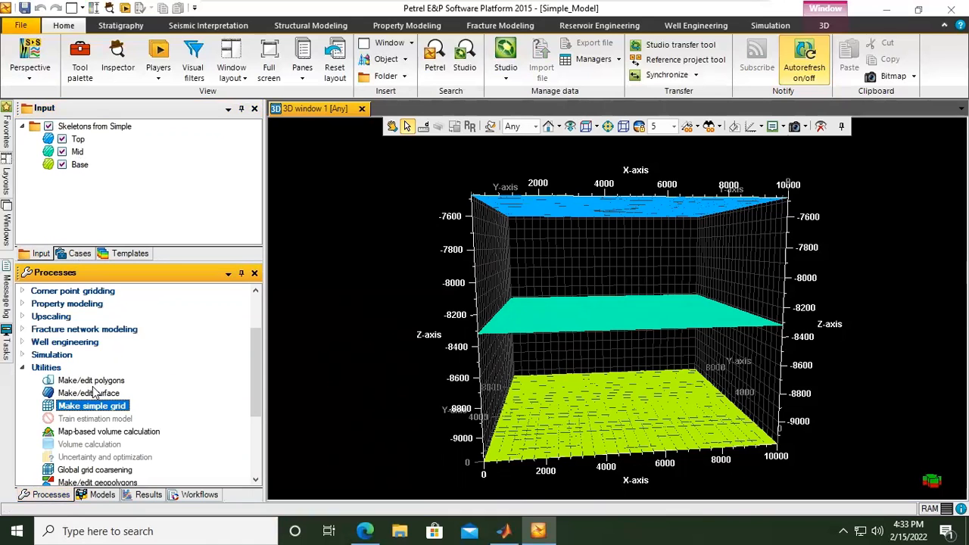
pyautogui.doubleClick(91, 381)
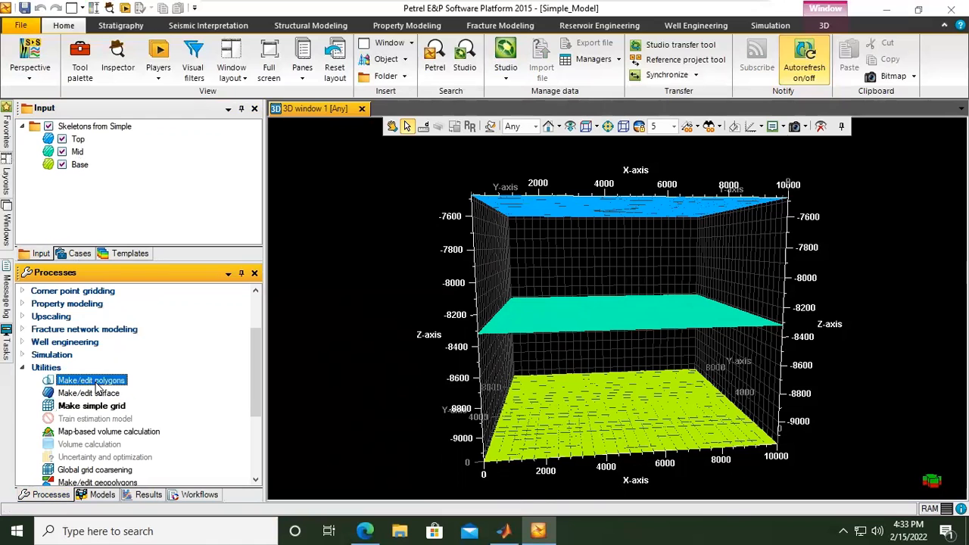
pyautogui.moveTo(193, 85); pyautogui.dragTo(395, 127)
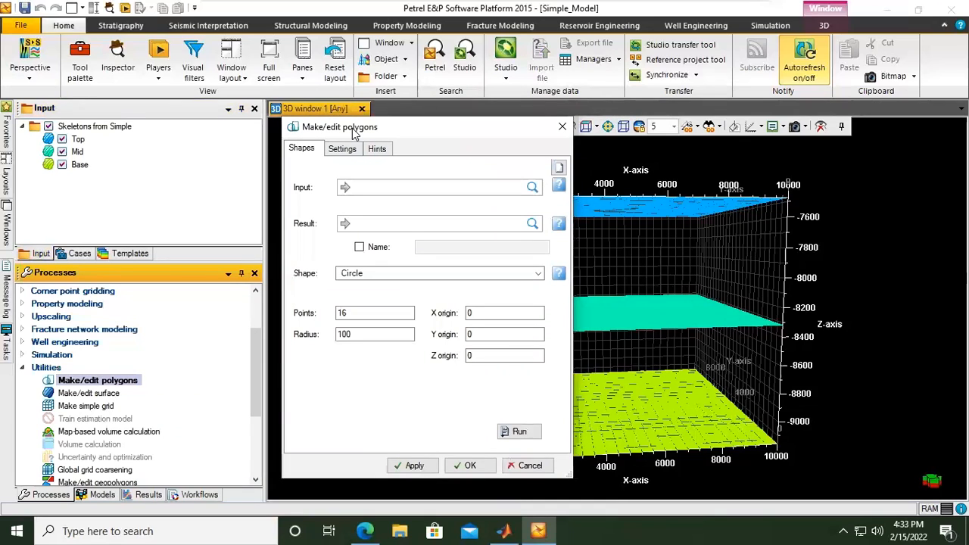
pyautogui.click(428, 193)
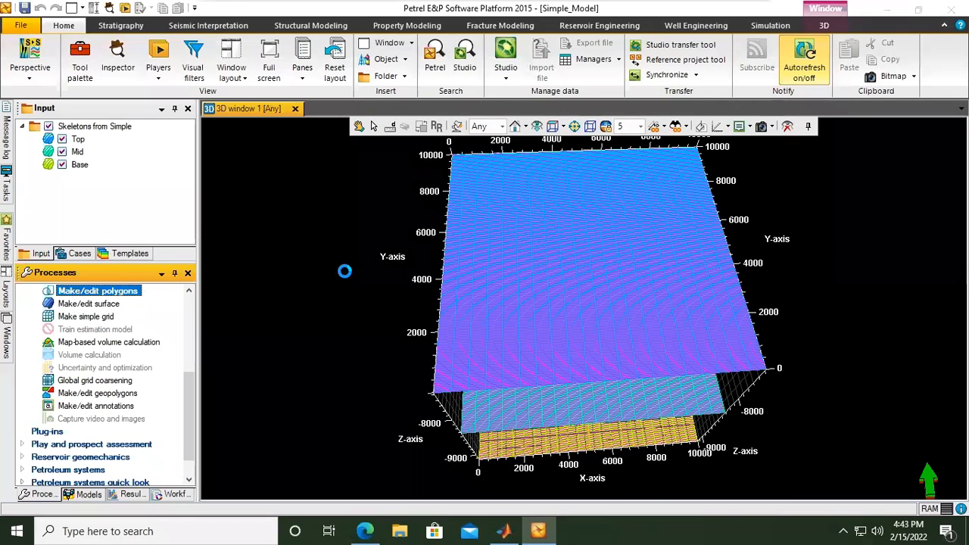
# Review the settings, hints and shape options of the Make/edit polygons process and close its dialog.
pyautogui.click(437, 171)
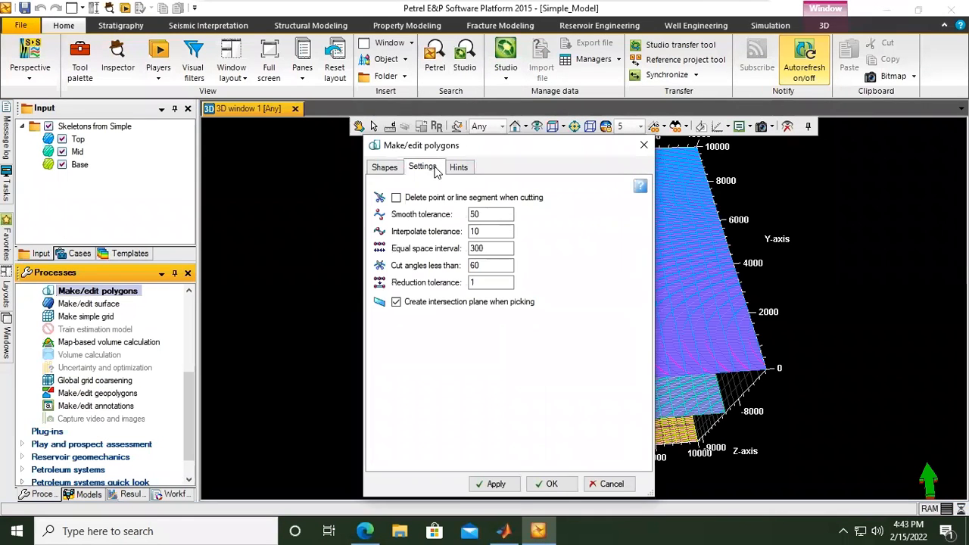
pyautogui.click(459, 168)
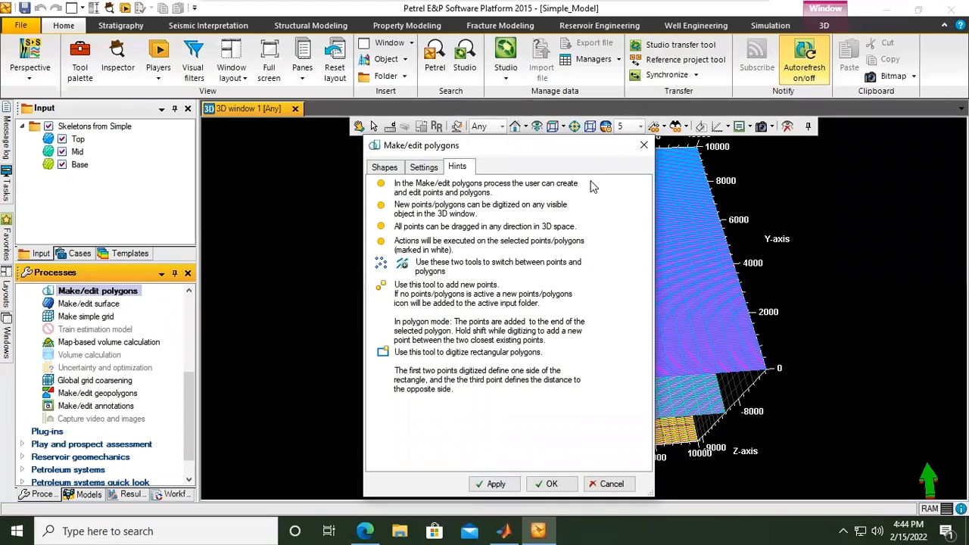
pyautogui.click(421, 169)
pyautogui.click(384, 168)
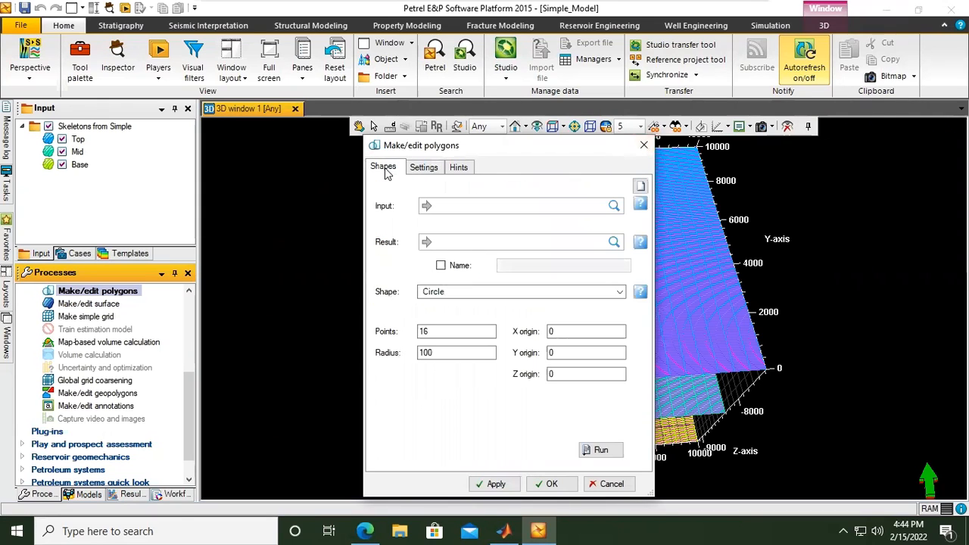
pyautogui.click(644, 146)
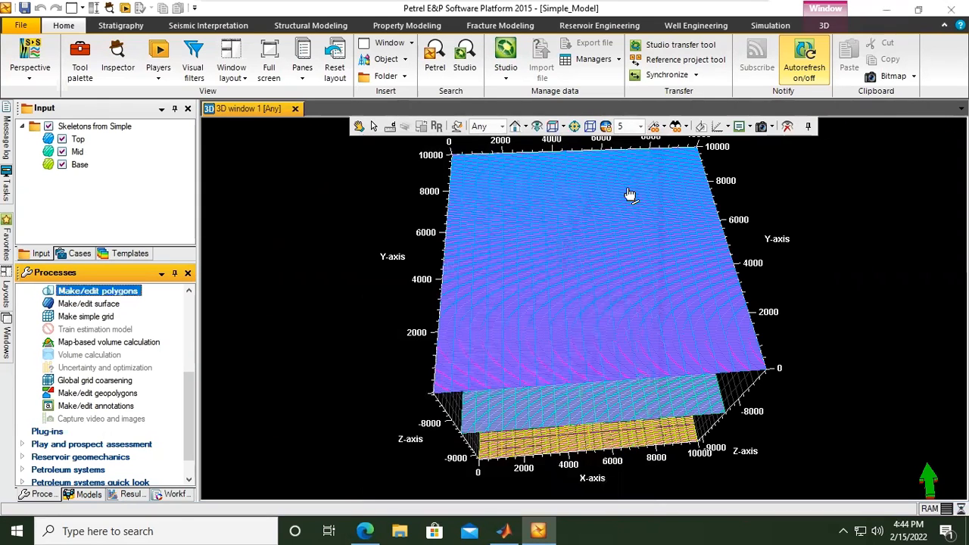
# Add a single polygon point near the centre of the top surface, at about X 4650, Y 5200 and depth -7475 ft.
pyautogui.click(80, 73)
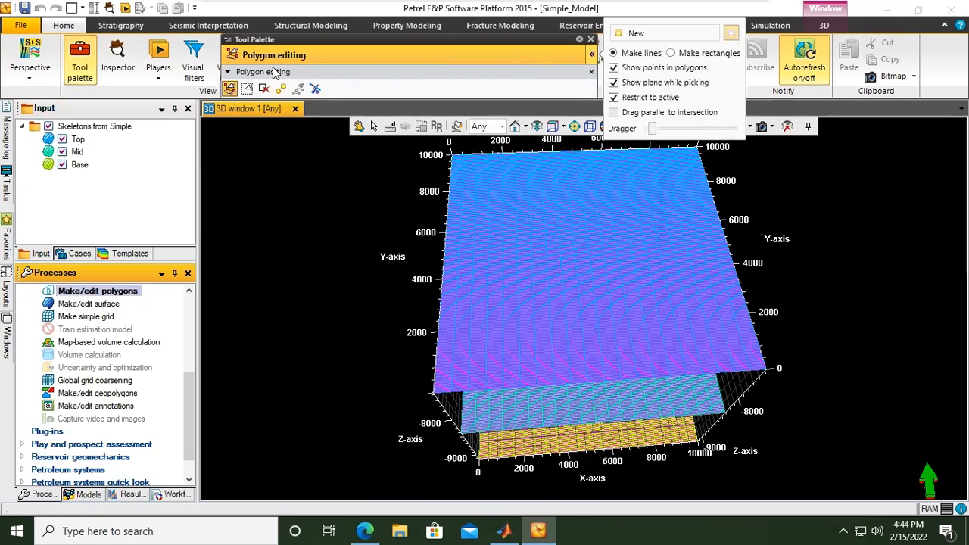
pyautogui.moveTo(318, 60); pyautogui.dragTo(437, 79)
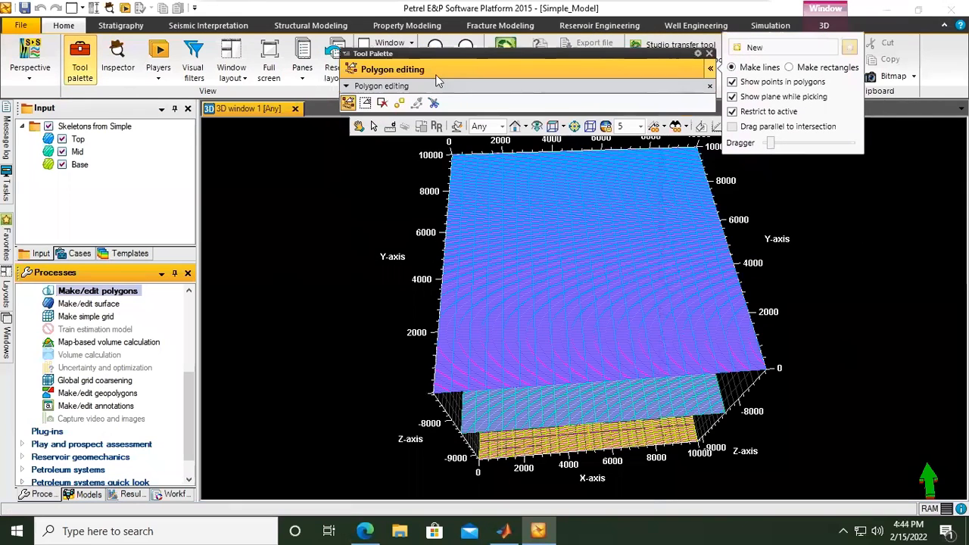
pyautogui.click(400, 105)
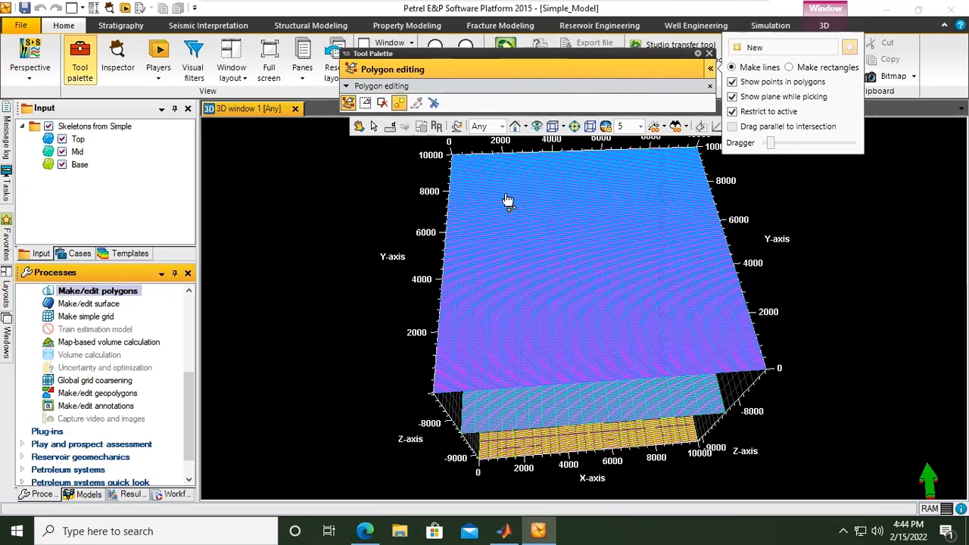
pyautogui.click(579, 245)
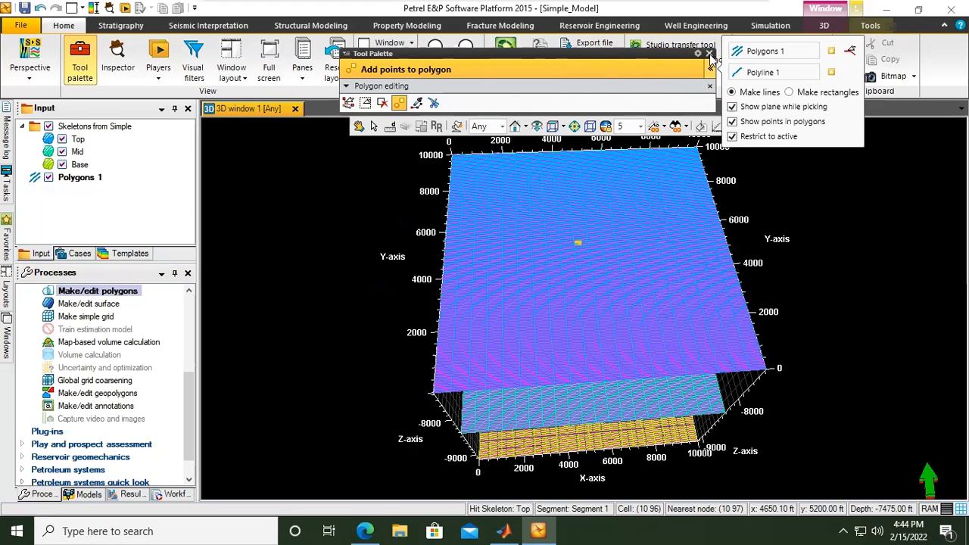
pyautogui.click(710, 53)
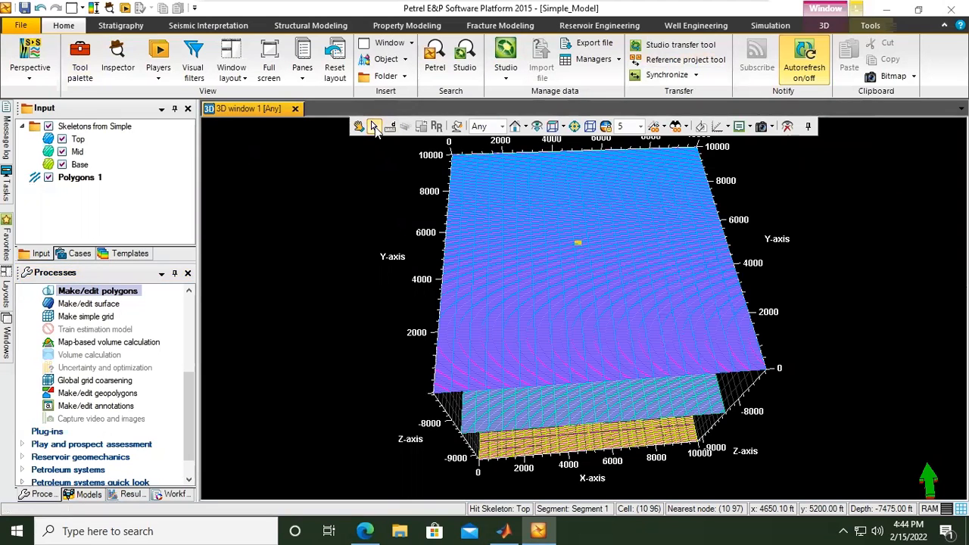
# Rename the Polygons 1 object as Top in its settings.
pyautogui.click(83, 177)
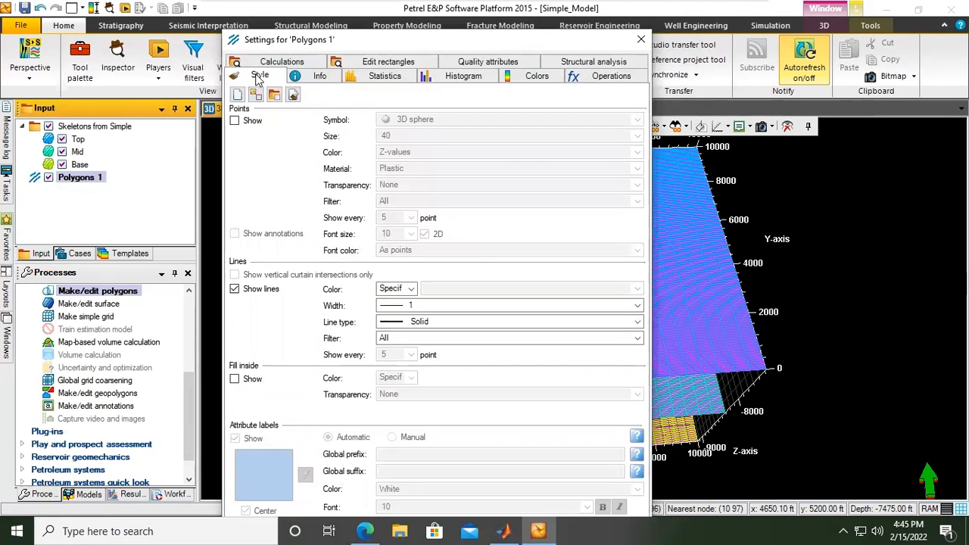
pyautogui.click(317, 77)
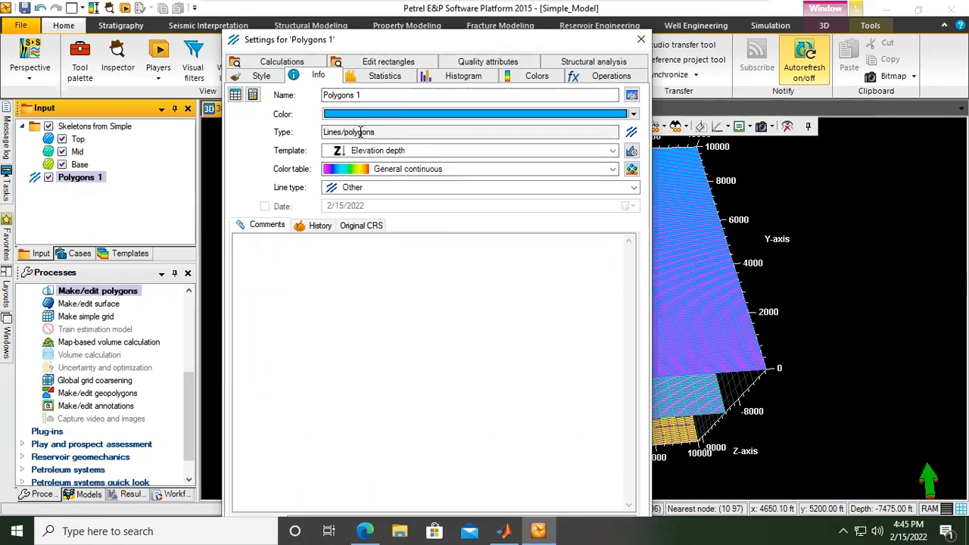
pyautogui.doubleClick(372, 96)
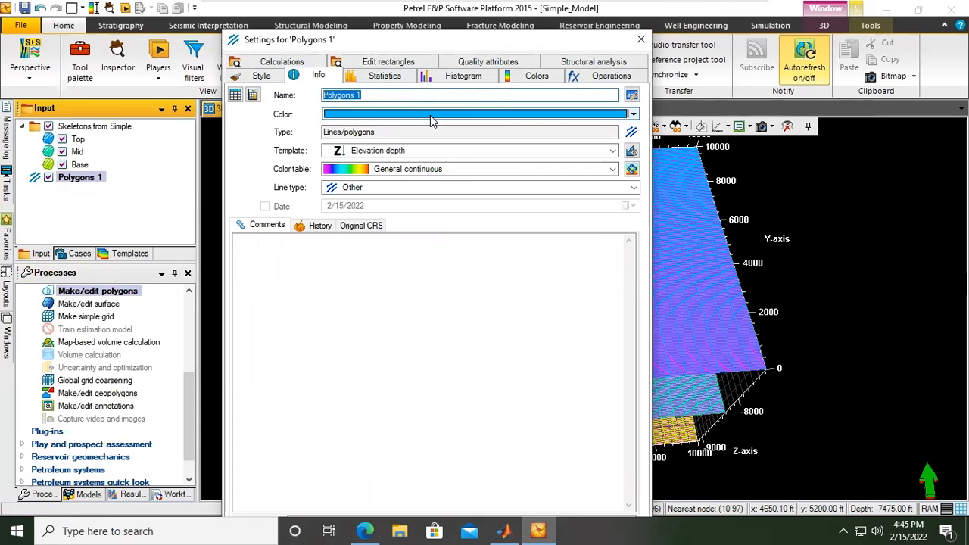
pyautogui.write('Top')
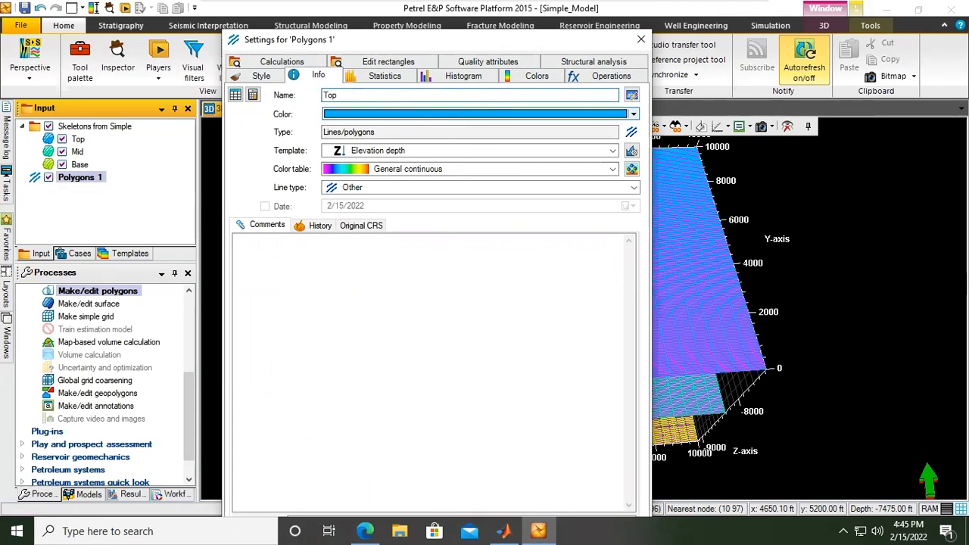